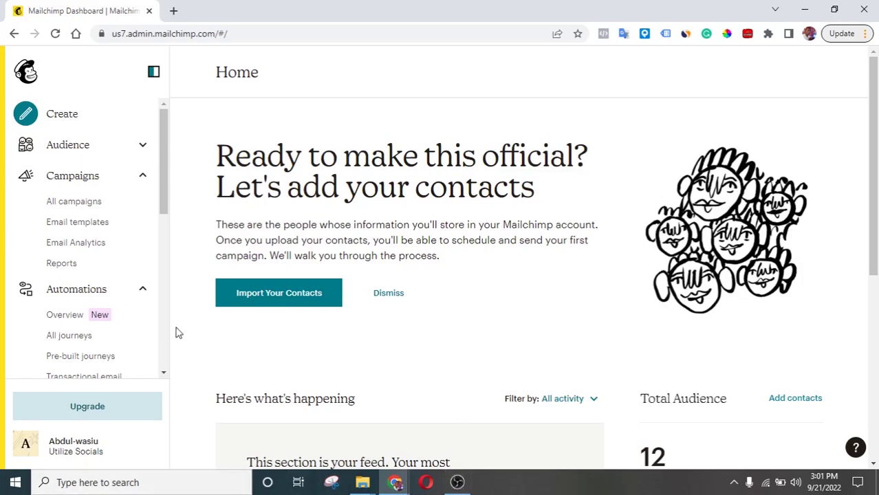
- Go to Classic Automations and pick the Say 'happy birthday' automation for the Utilize socials audience
left_click(81, 295)
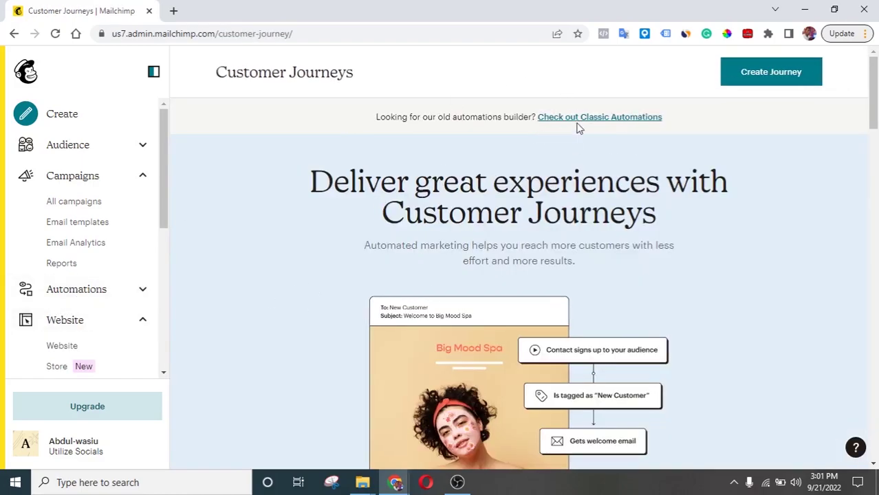
left_click(543, 124)
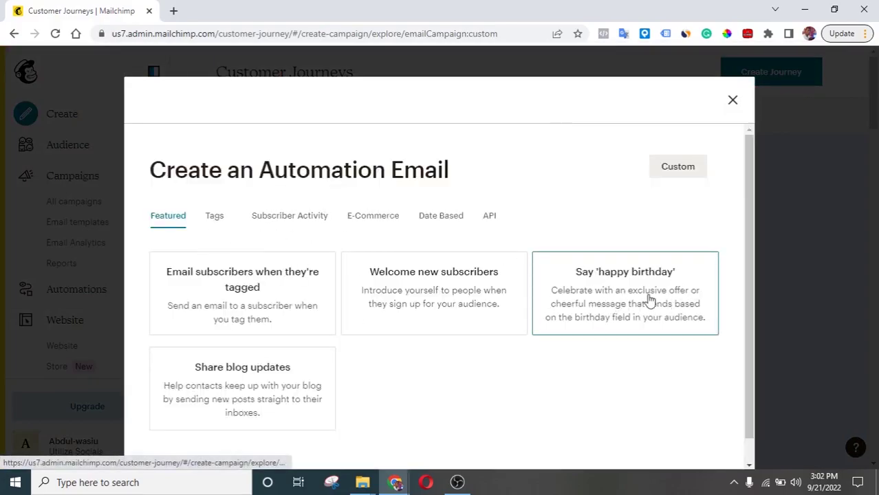
left_click(614, 311)
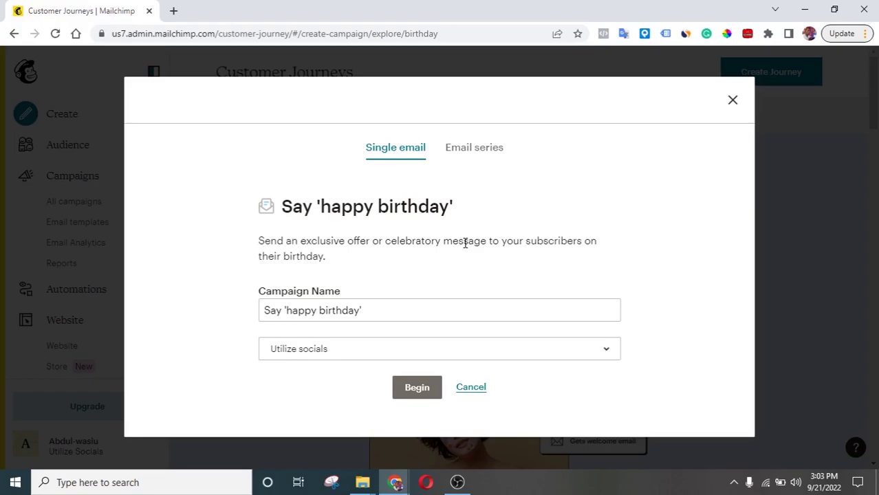
- Compare Email series with Single email, keep Single email, and begin the birthday automation
left_click(462, 151)
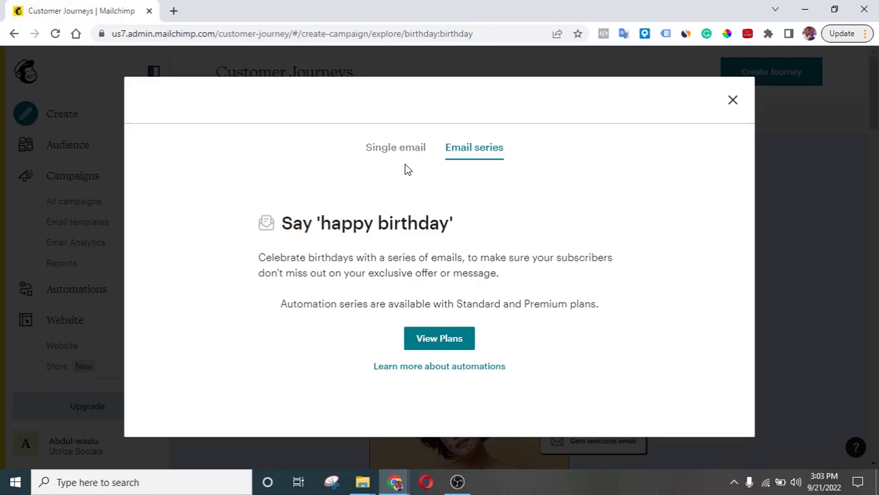
left_click(393, 146)
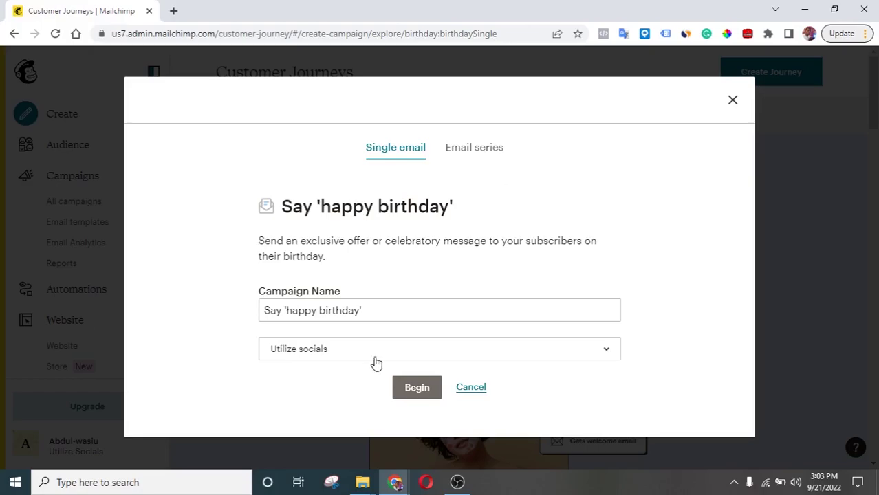
left_click(418, 388)
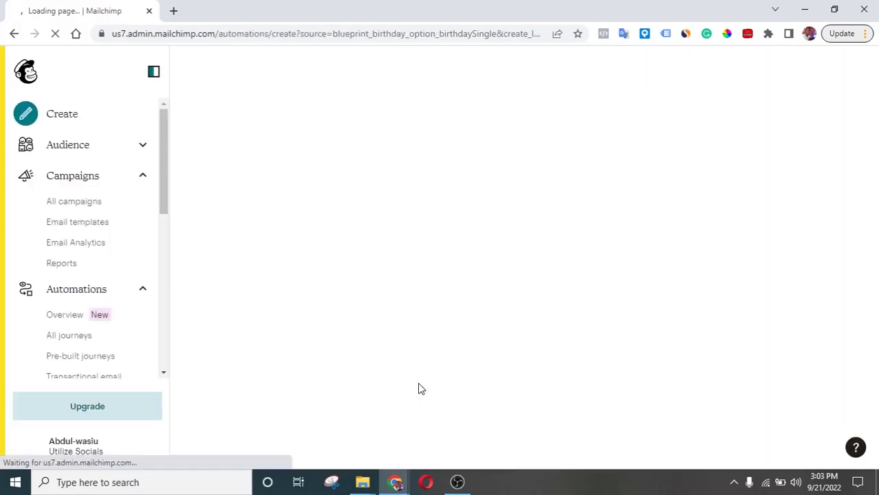
- Scroll to the email's trigger settings: 1 day before Birthday, sending daily at 9am
scroll(439, 281, "down", 1)
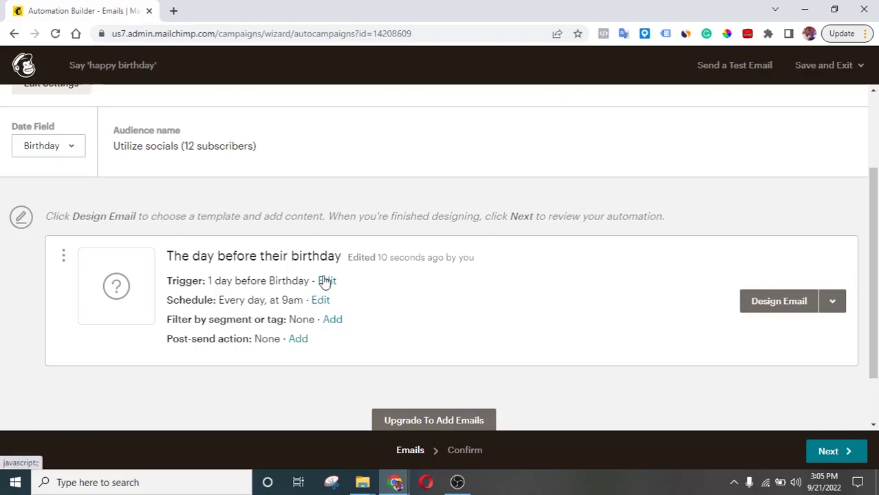
- Change the birthday email trigger from 1 day before to 'On the day of' Birthday
left_click(324, 283)
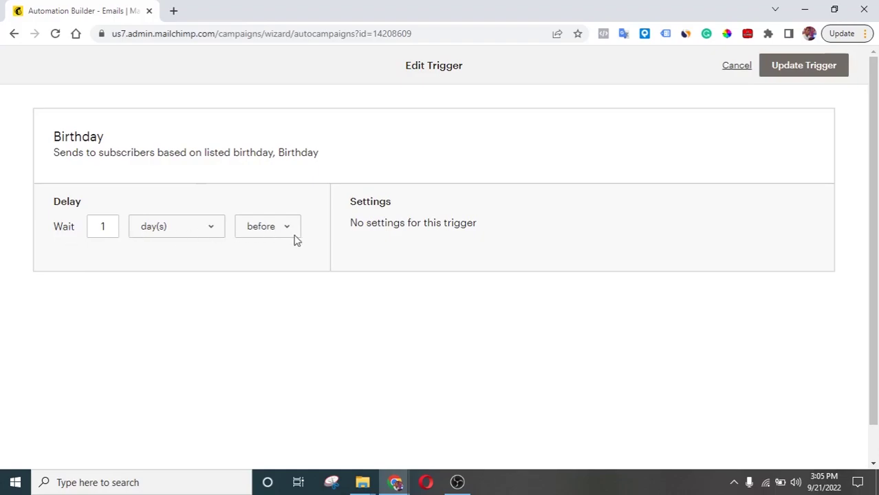
left_click(205, 233)
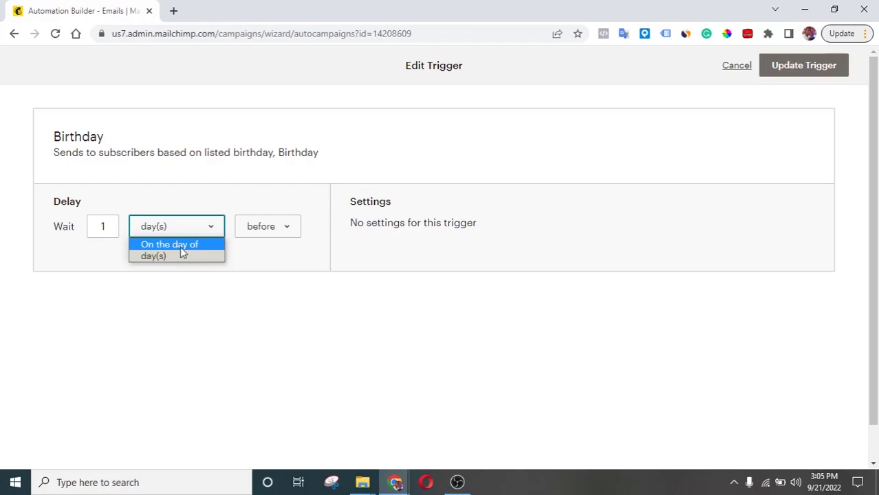
left_click(180, 246)
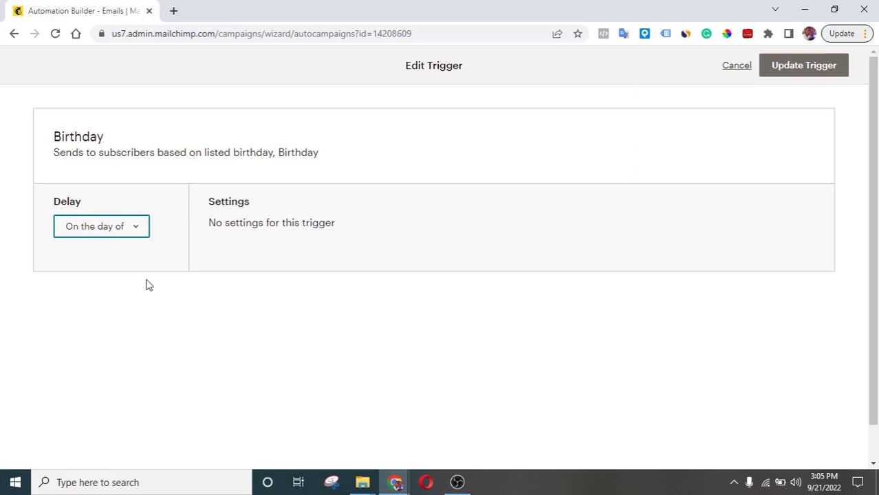
left_click(793, 80)
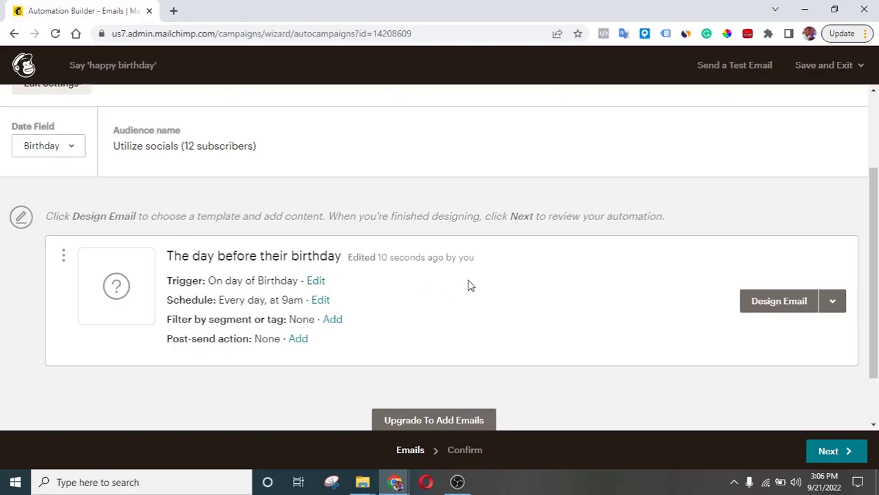
- Enter the subject line 'Happy birthday from xyz company' for the birthday email
left_click(766, 305)
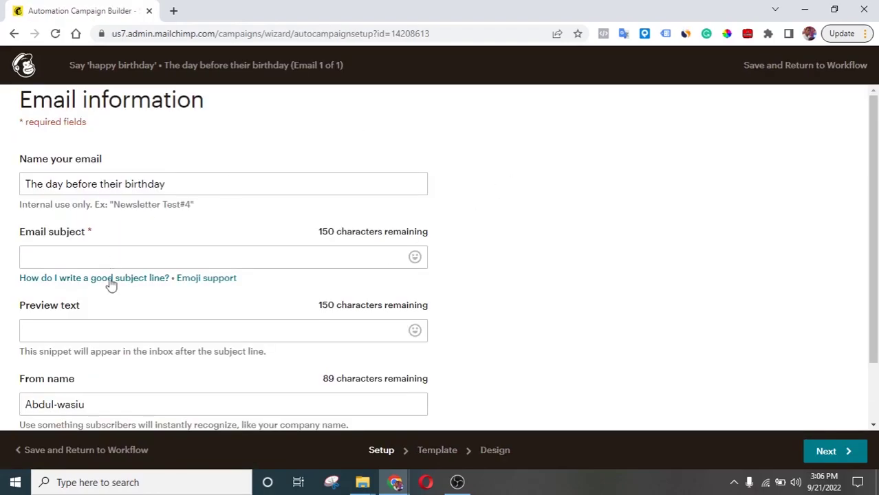
mouse_move(318, 281)
left_click(89, 260)
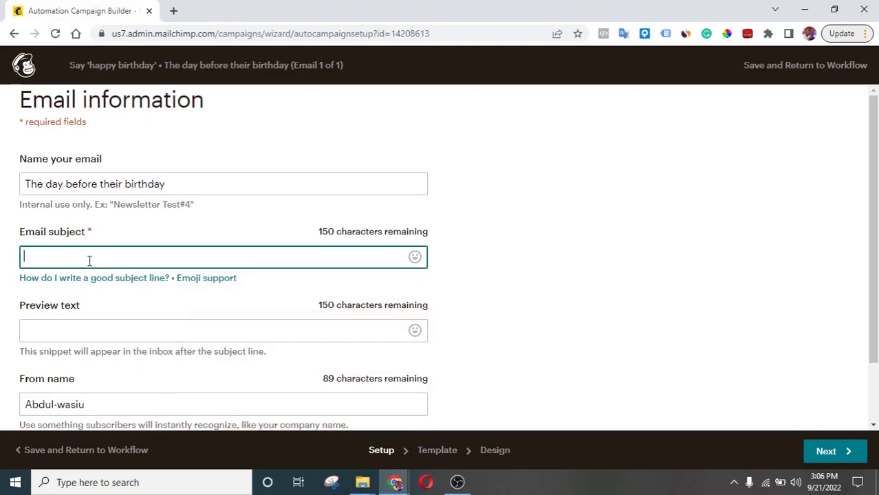
type("Happy birthday from xyz company")
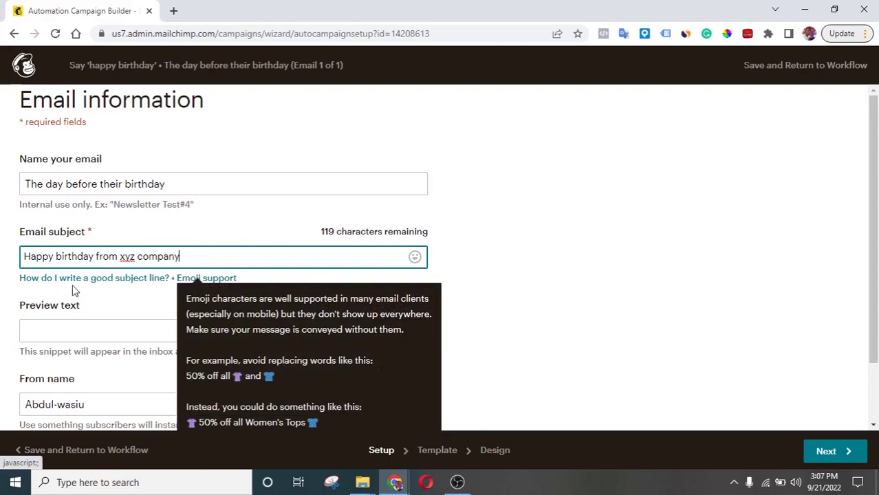
left_click(829, 450)
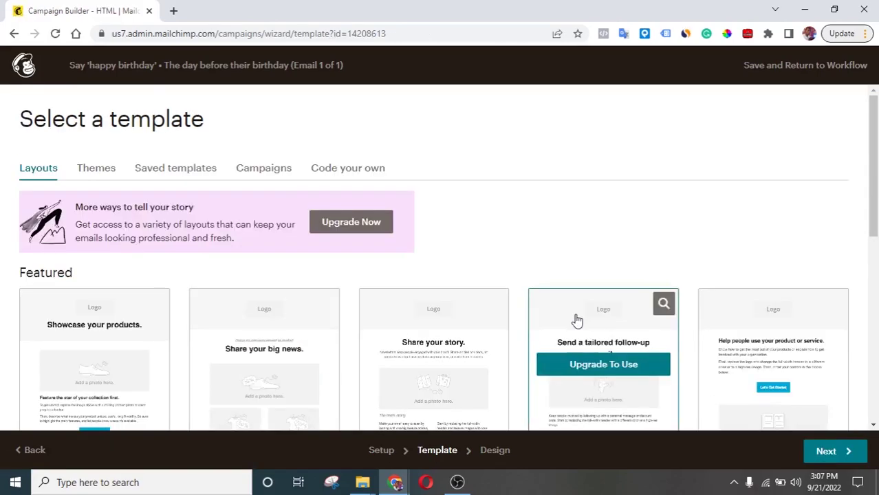
scroll(561, 271, "down", 1)
scroll(560, 270, "down", 7)
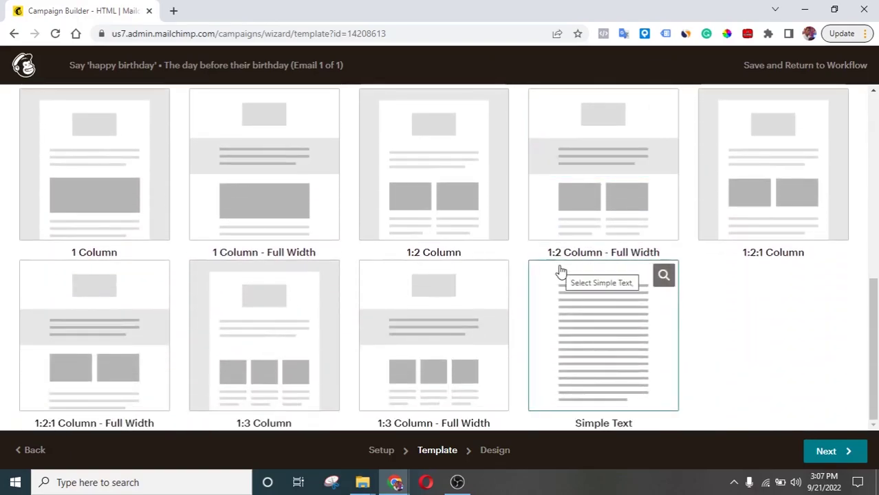
mouse_move(447, 338)
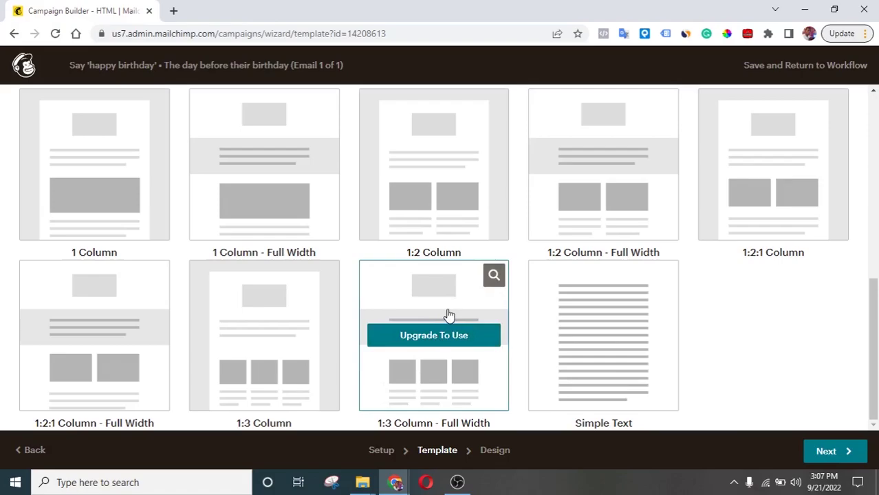
mouse_move(333, 340)
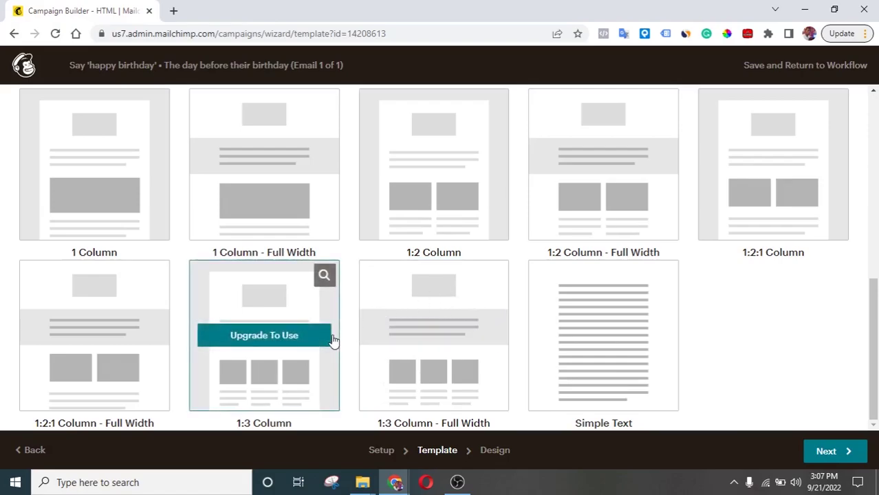
scroll(331, 339, "up", 10)
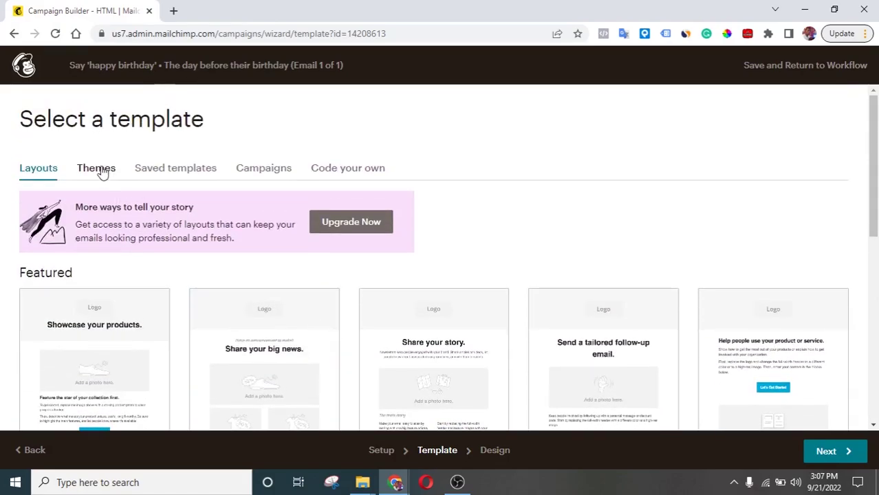
- Choose the Wide theme from the Featured themes as the birthday email's design
left_click(97, 169)
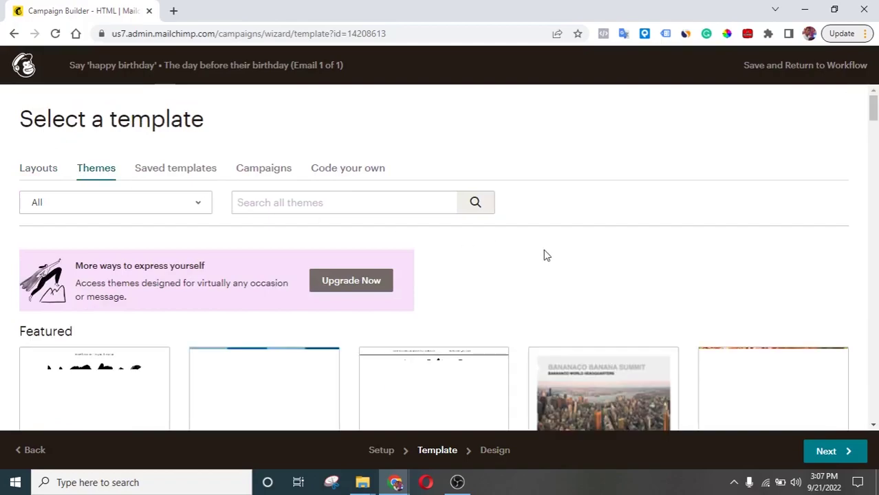
scroll(544, 255, "down", 2)
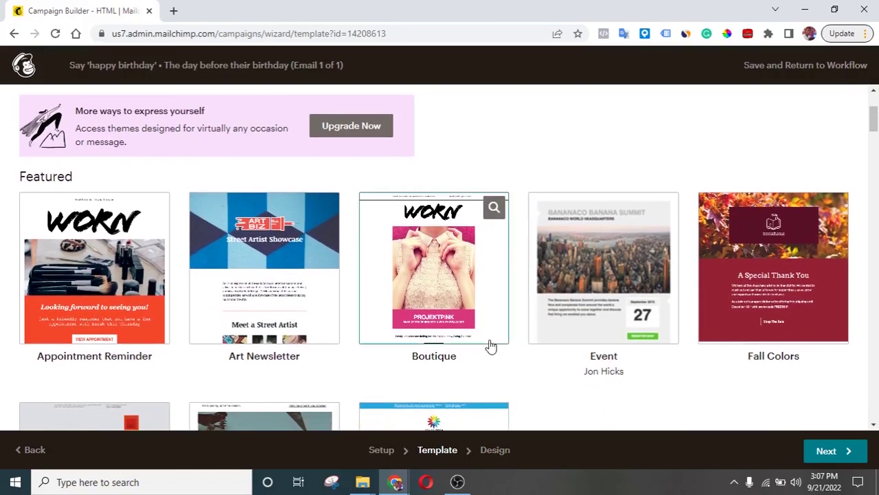
scroll(490, 347, "down", 2)
scroll(490, 346, "down", 2)
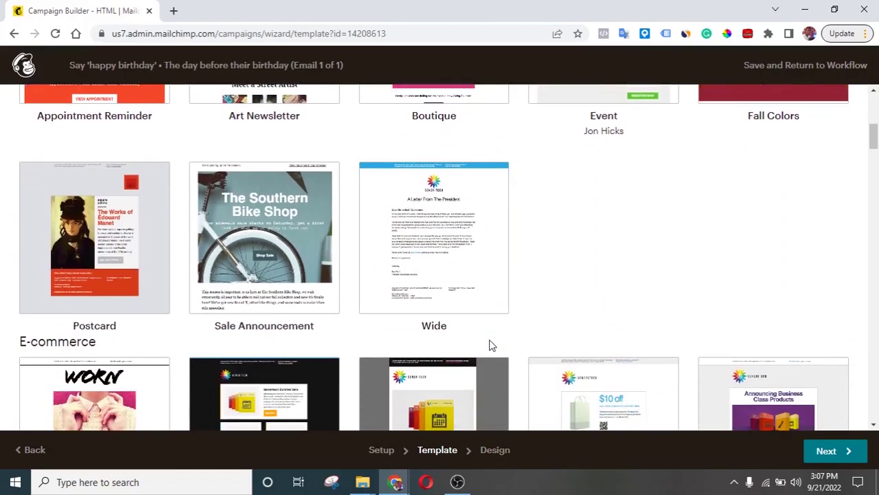
mouse_move(436, 241)
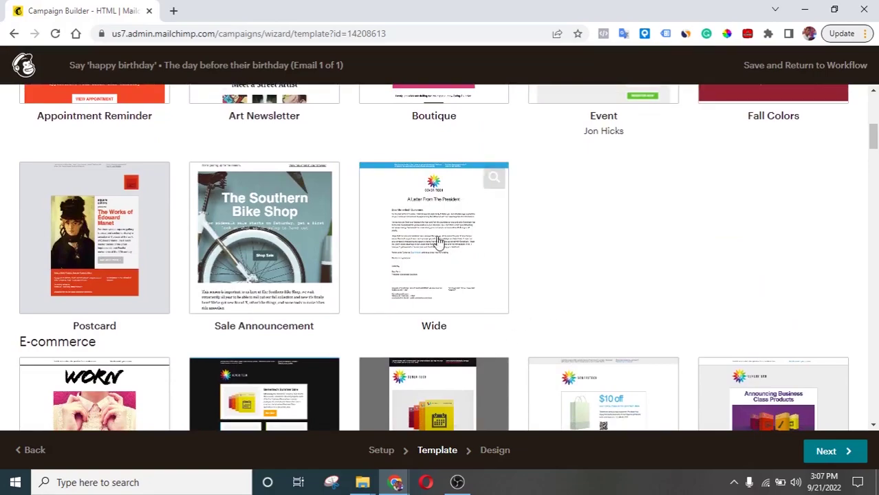
left_click(443, 276)
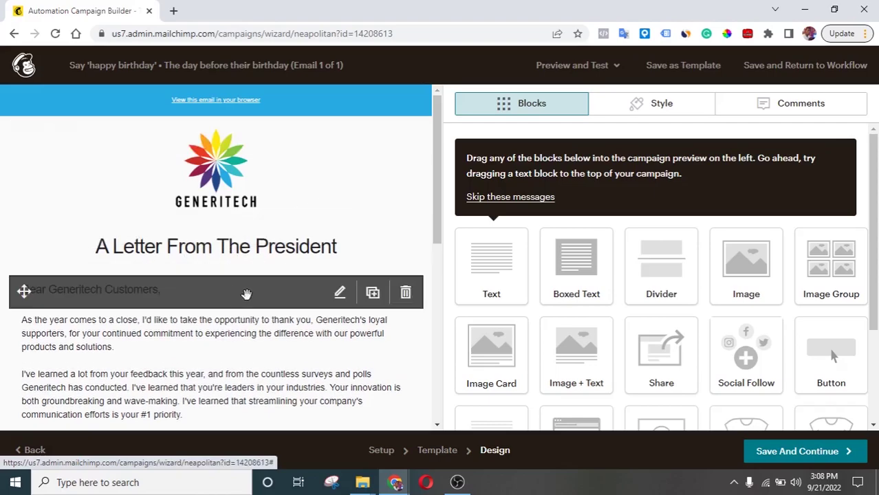
scroll(246, 295, "down", 2)
scroll(246, 295, "down", 1)
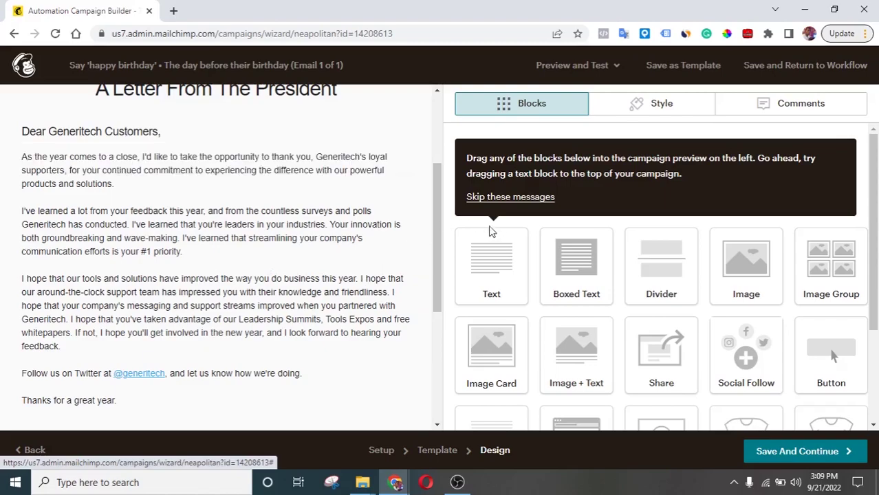
scroll(491, 231, "down", 2)
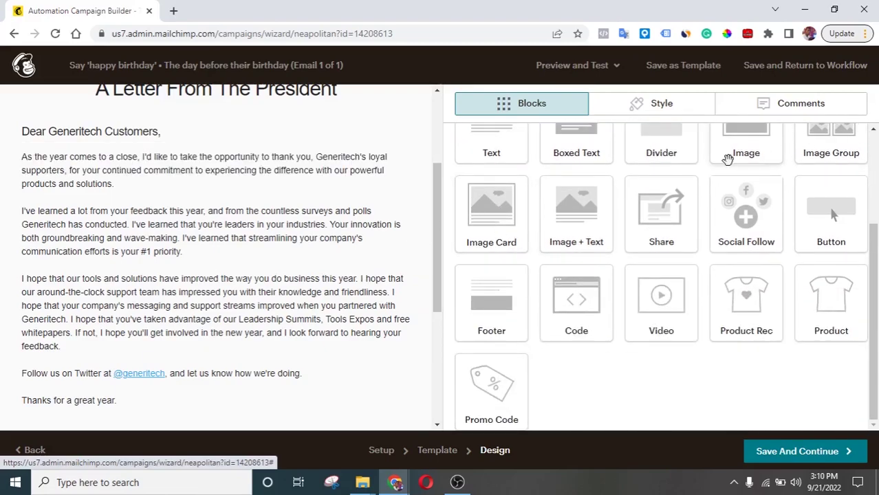
scroll(749, 213, "up", 2)
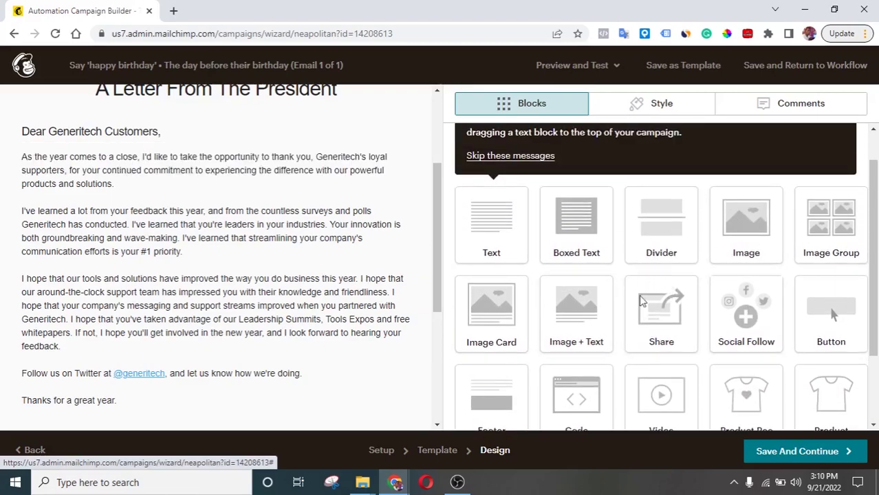
scroll(645, 278, "down", 2)
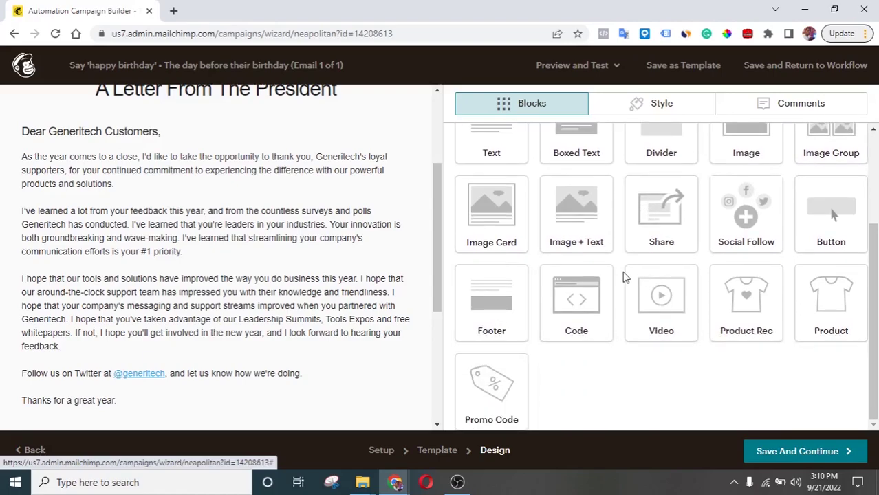
- Add a button labelled 'Claim discount' below the letter's signature and save the email design
mouse_move(827, 226)
left_mouse_down()
mouse_move(275, 402)
mouse_move(254, 189)
mouse_move(208, 333)
mouse_move(194, 346)
left_mouse_up()
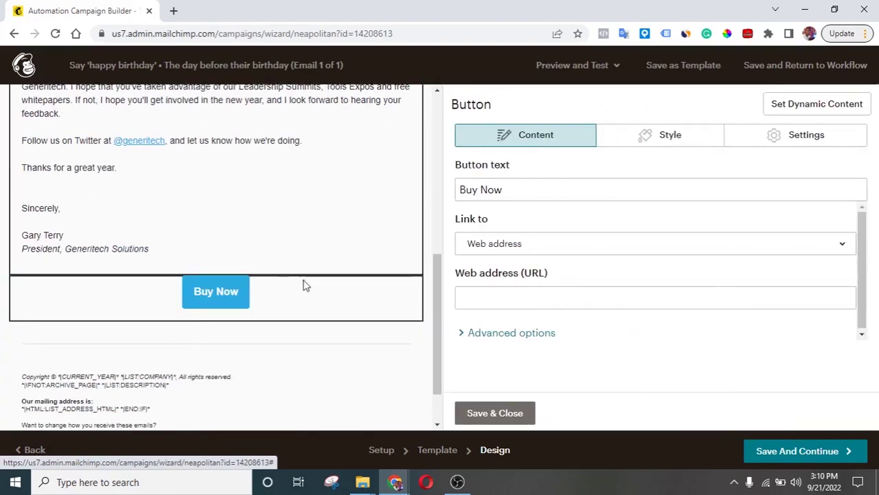
triple_click(514, 190)
type("Claim discount")
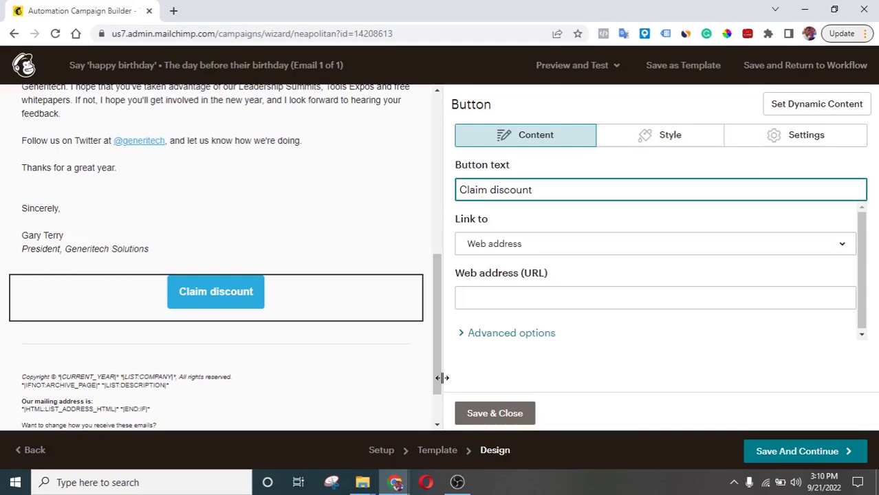
left_click(485, 416)
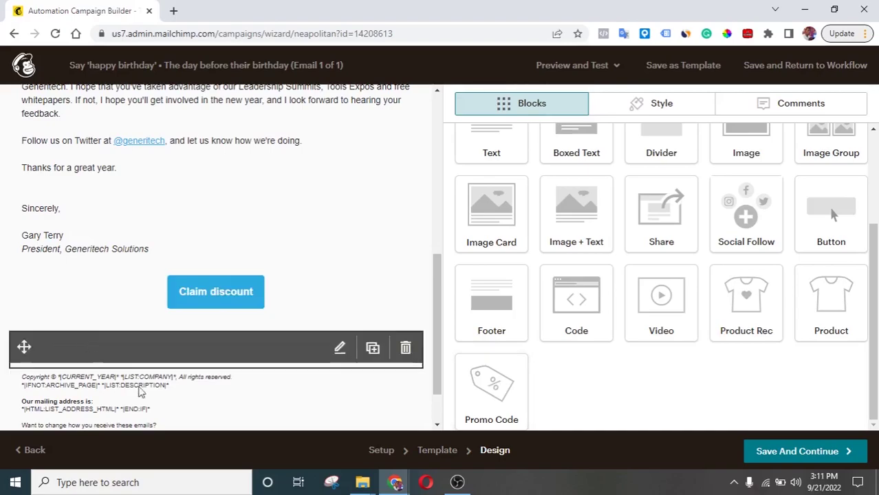
left_click(802, 452)
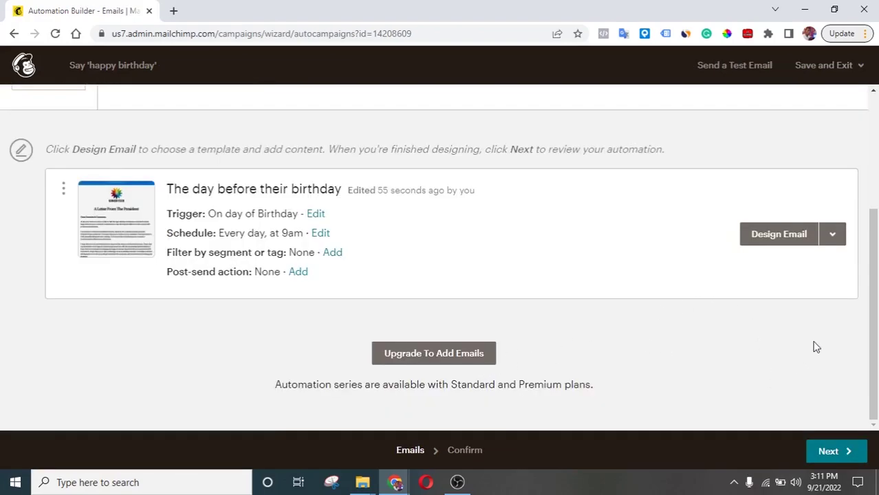
- Continue from the Emails step to the automation's Confirm summary
left_click(844, 454)
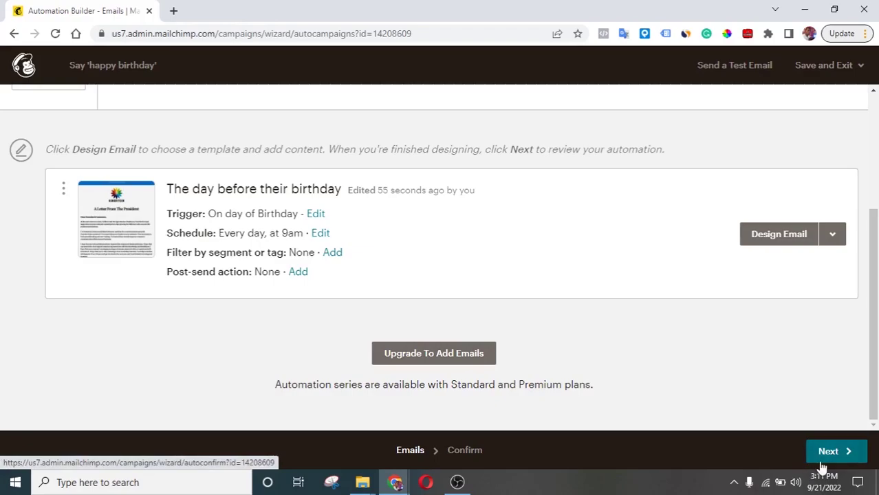